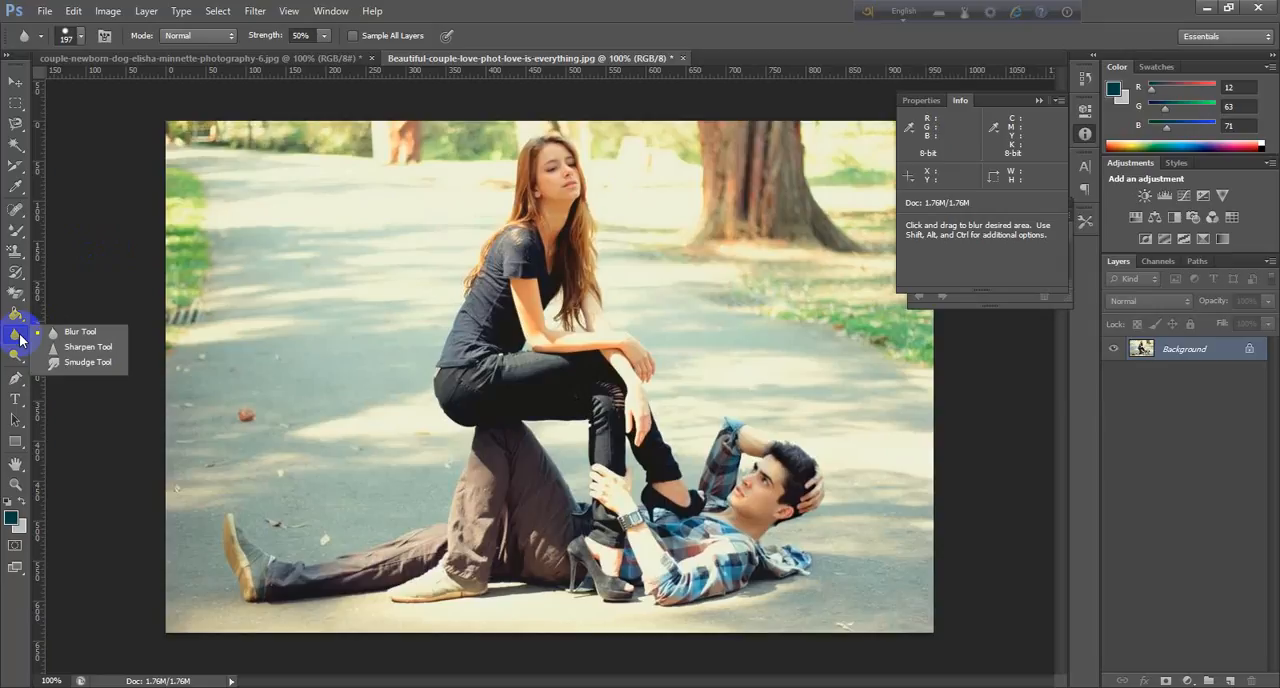
Blur the man lying on the road with the Blur tool, from his legs to his face.
left_click_drag(20, 340, 82, 334)
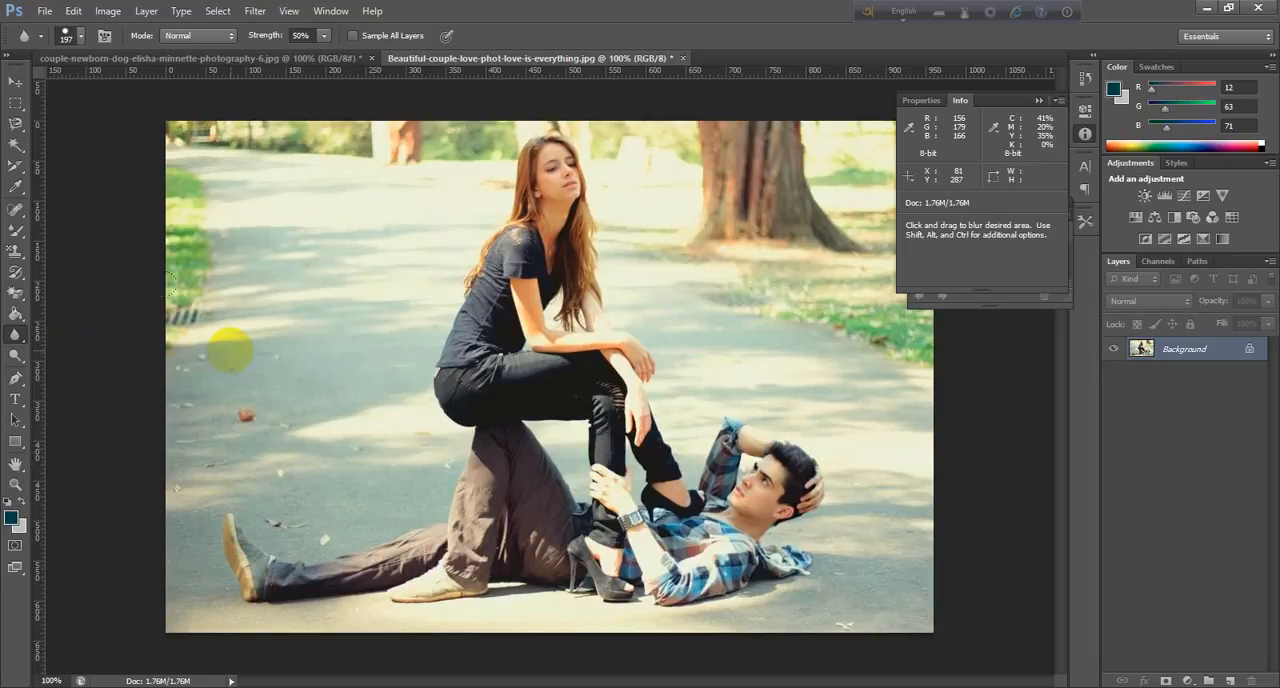
right_click(10, 338)
left_click(94, 334)
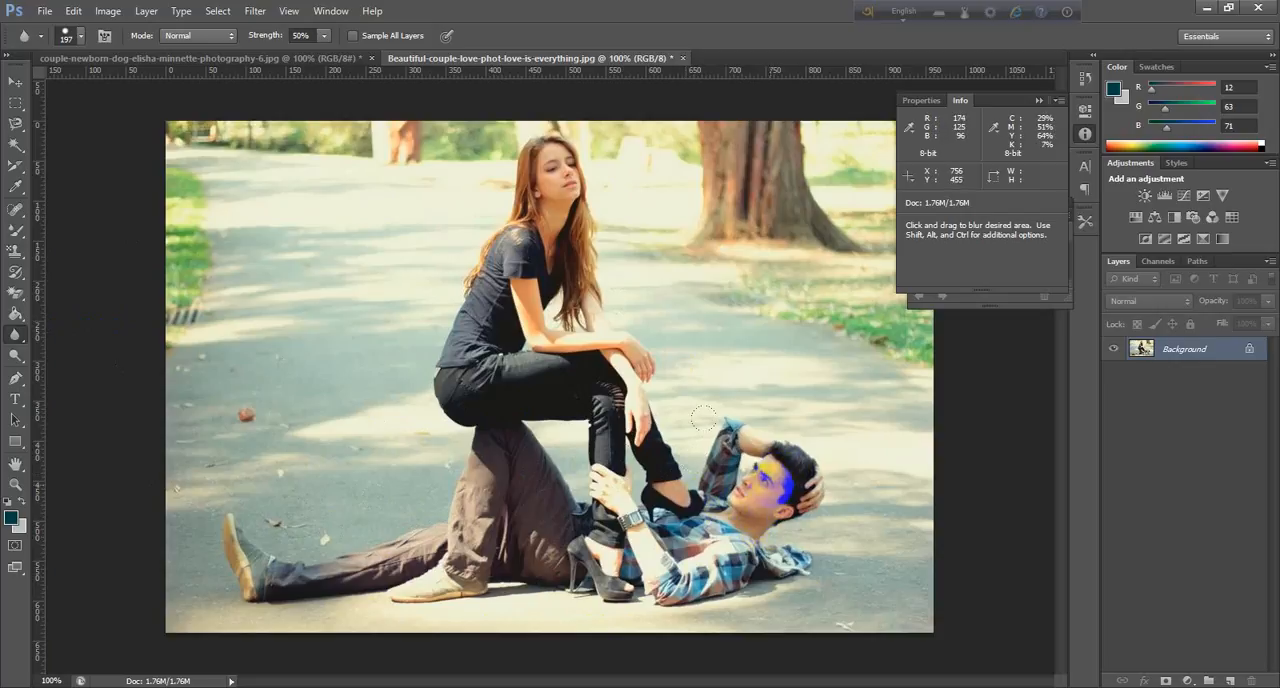
mouse_move(465, 549)
left_mouse_down()
mouse_move(363, 529)
mouse_move(608, 529)
mouse_move(540, 508)
mouse_move(689, 556)
mouse_move(789, 434)
mouse_move(992, 551)
mouse_move(751, 560)
mouse_move(494, 531)
mouse_move(506, 508)
mouse_move(240, 556)
mouse_move(758, 556)
left_mouse_up()
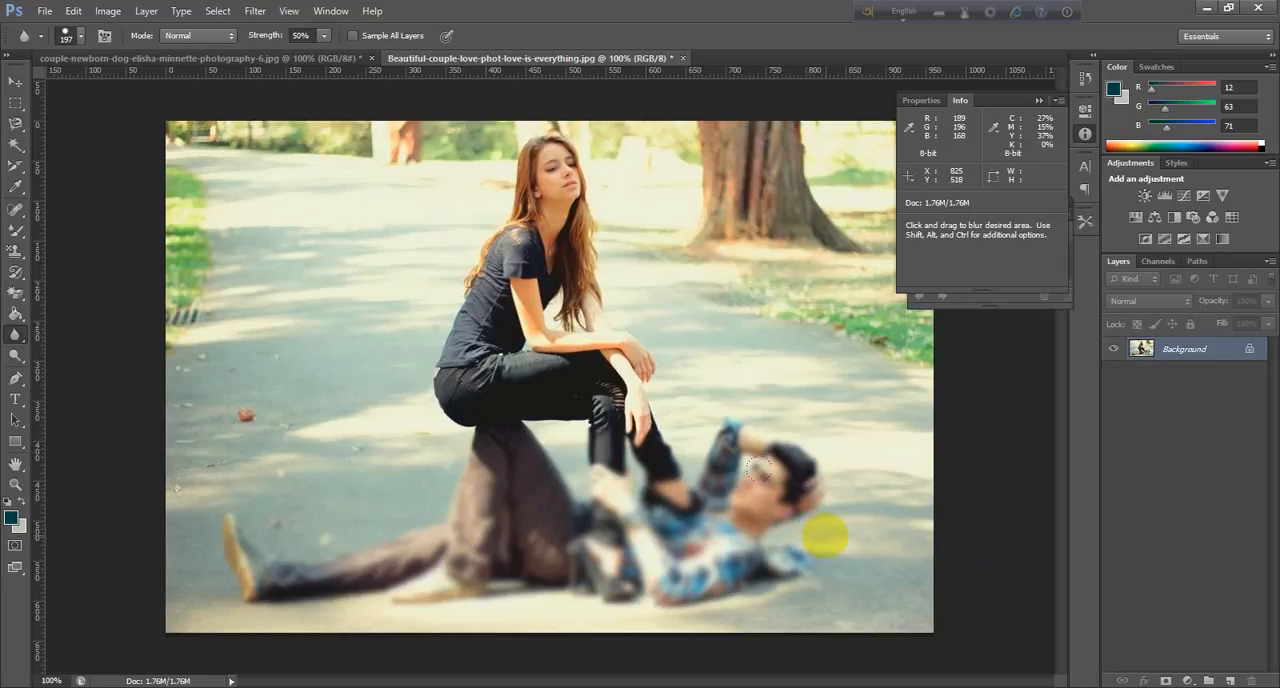
Blur the tree trunk and the road and grass around the couple with the same tool.
mouse_move(792, 226)
left_mouse_down()
mouse_move(761, 165)
mouse_move(753, 176)
mouse_move(759, 126)
mouse_move(747, 226)
mouse_move(787, 241)
left_mouse_up()
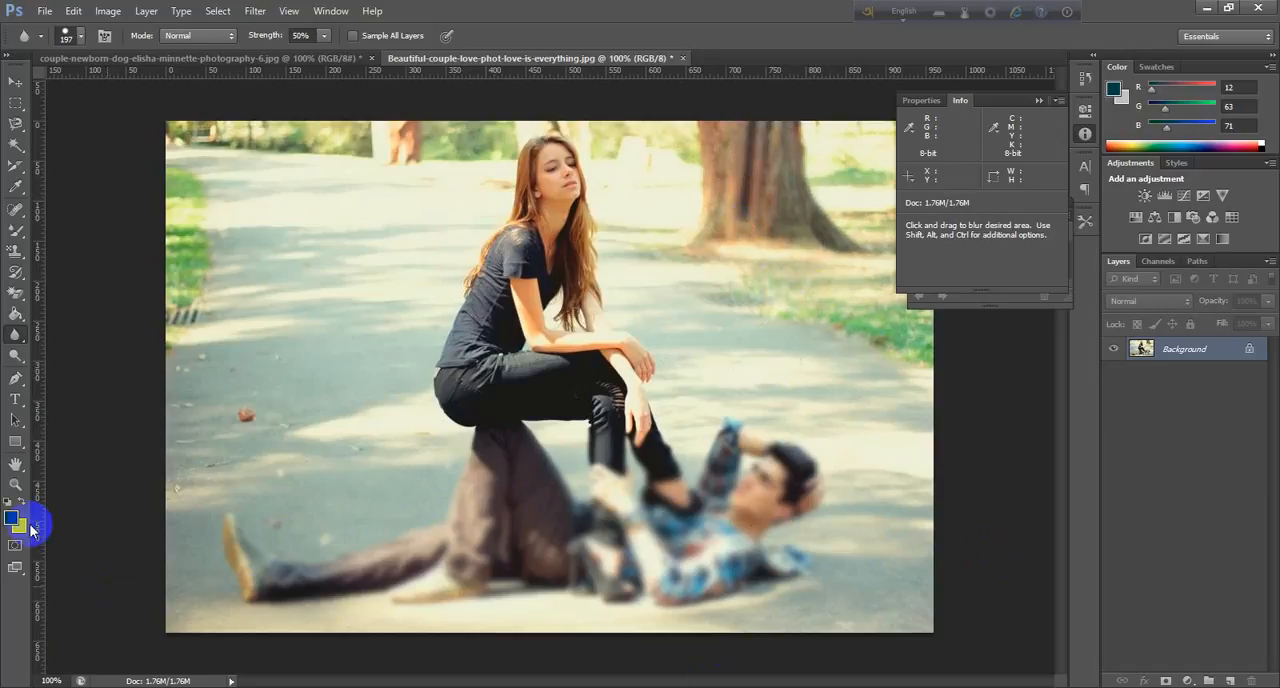
mouse_move(172, 254)
left_mouse_down()
mouse_move(201, 251)
mouse_move(240, 306)
left_mouse_up()
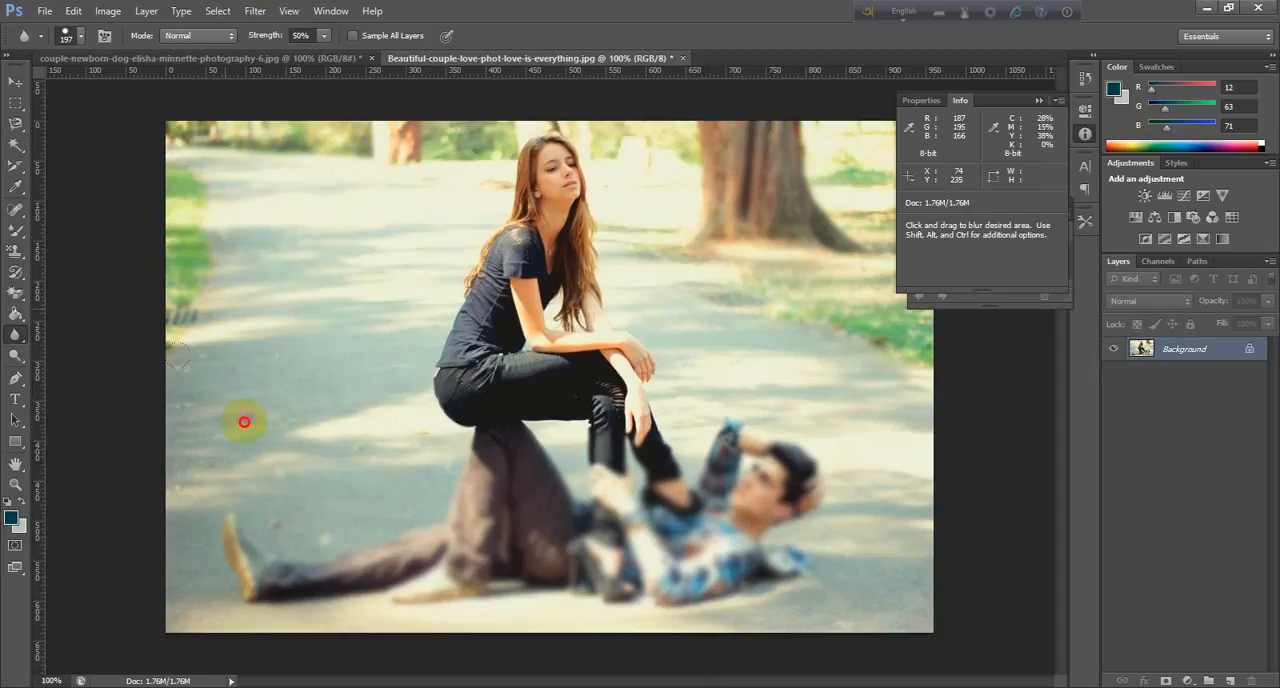
mouse_move(766, 496)
left_mouse_down()
mouse_move(780, 458)
mouse_move(728, 530)
left_mouse_up()
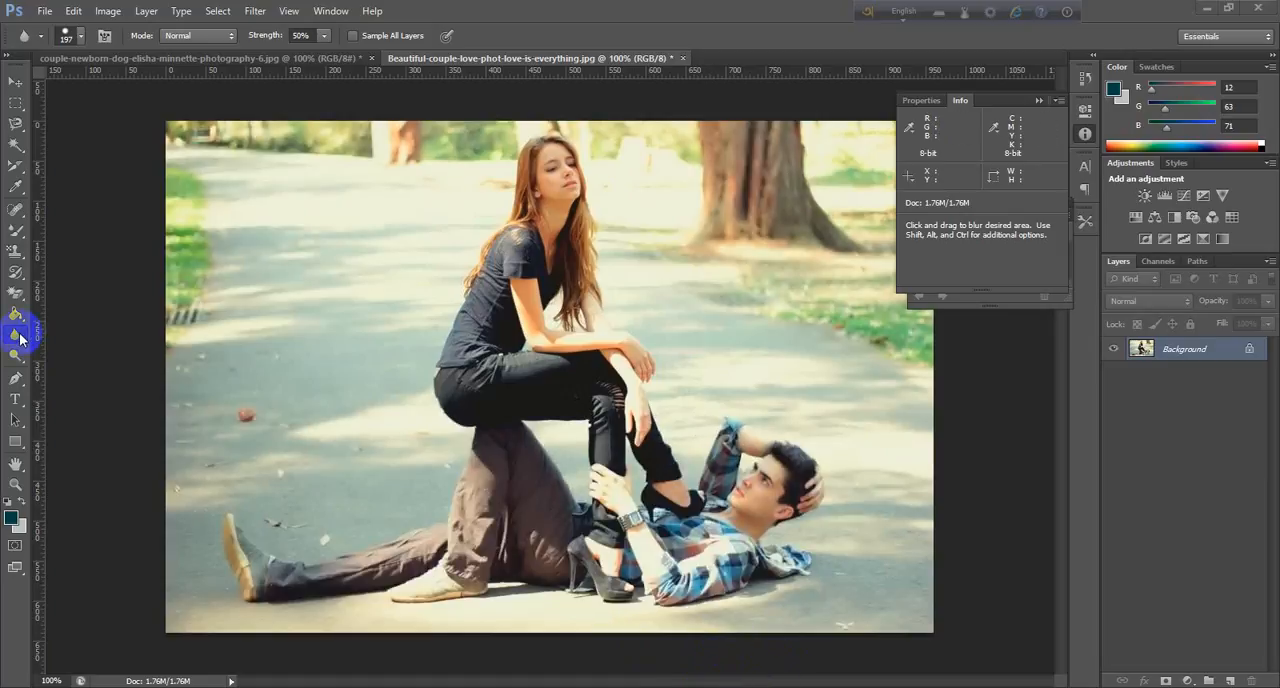
Sharpen the lying man's face, plaid shirt and trousers with the Sharpen tool.
left_click(16, 339)
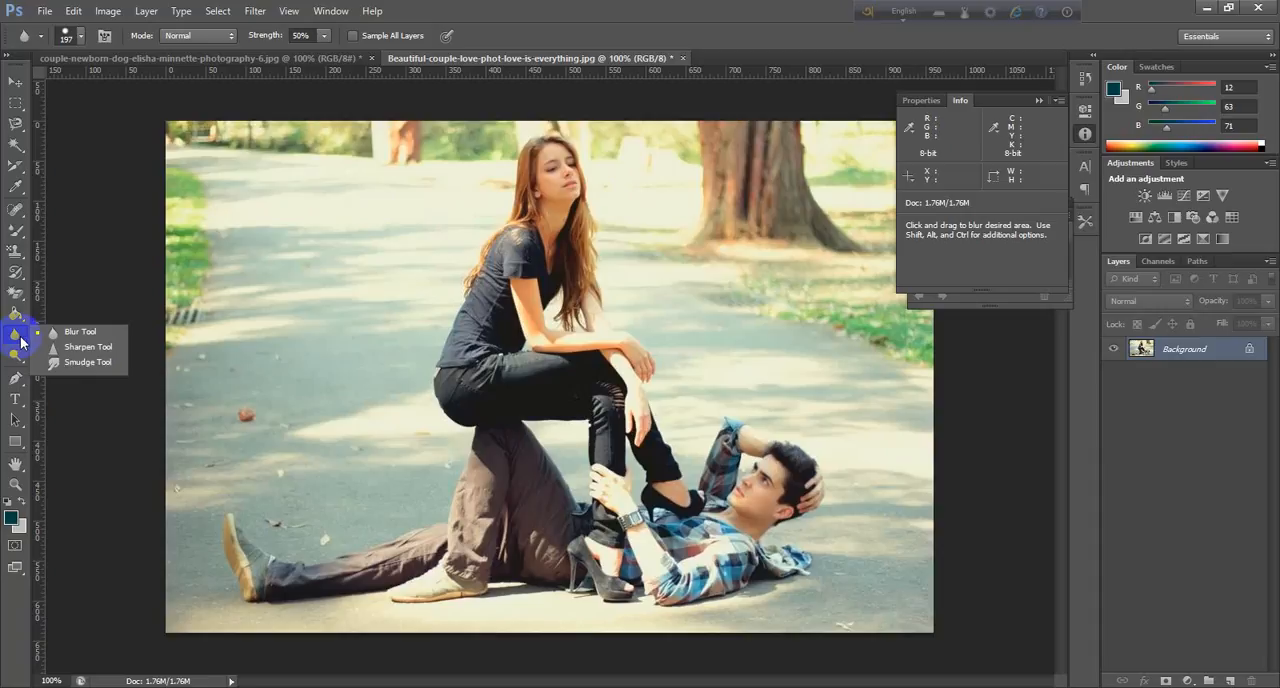
left_click_drag(16, 341, 71, 340)
left_click(78, 348)
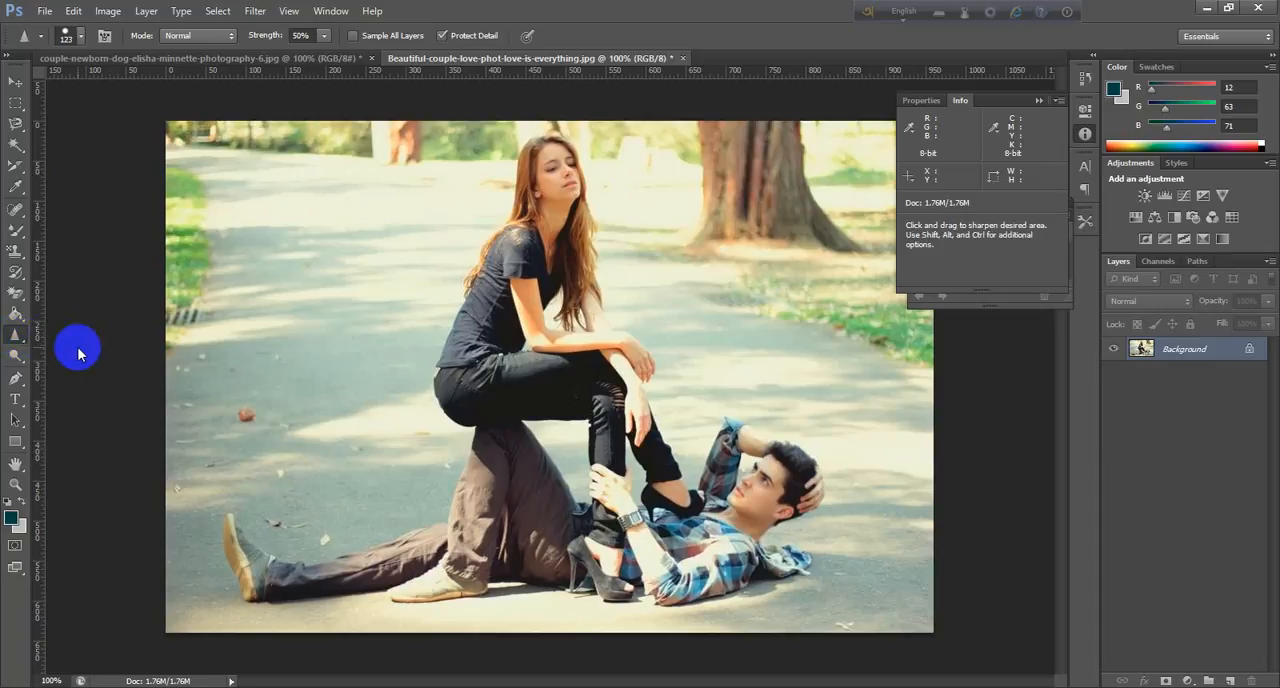
mouse_move(771, 520)
left_mouse_down()
mouse_move(795, 495)
mouse_move(780, 475)
mouse_move(735, 475)
mouse_move(715, 525)
mouse_move(665, 563)
mouse_move(626, 519)
mouse_move(491, 443)
mouse_move(461, 440)
mouse_move(434, 496)
mouse_move(244, 526)
mouse_move(648, 484)
mouse_move(571, 507)
mouse_move(627, 497)
mouse_move(680, 565)
mouse_move(765, 510)
mouse_move(758, 468)
mouse_move(698, 573)
mouse_move(645, 560)
mouse_move(603, 518)
mouse_move(540, 506)
mouse_move(438, 458)
mouse_move(428, 526)
mouse_move(293, 533)
mouse_move(213, 516)
mouse_move(653, 513)
mouse_move(685, 550)
mouse_move(730, 550)
mouse_move(770, 509)
mouse_move(778, 475)
mouse_move(732, 557)
mouse_move(710, 567)
mouse_move(500, 512)
left_mouse_up()
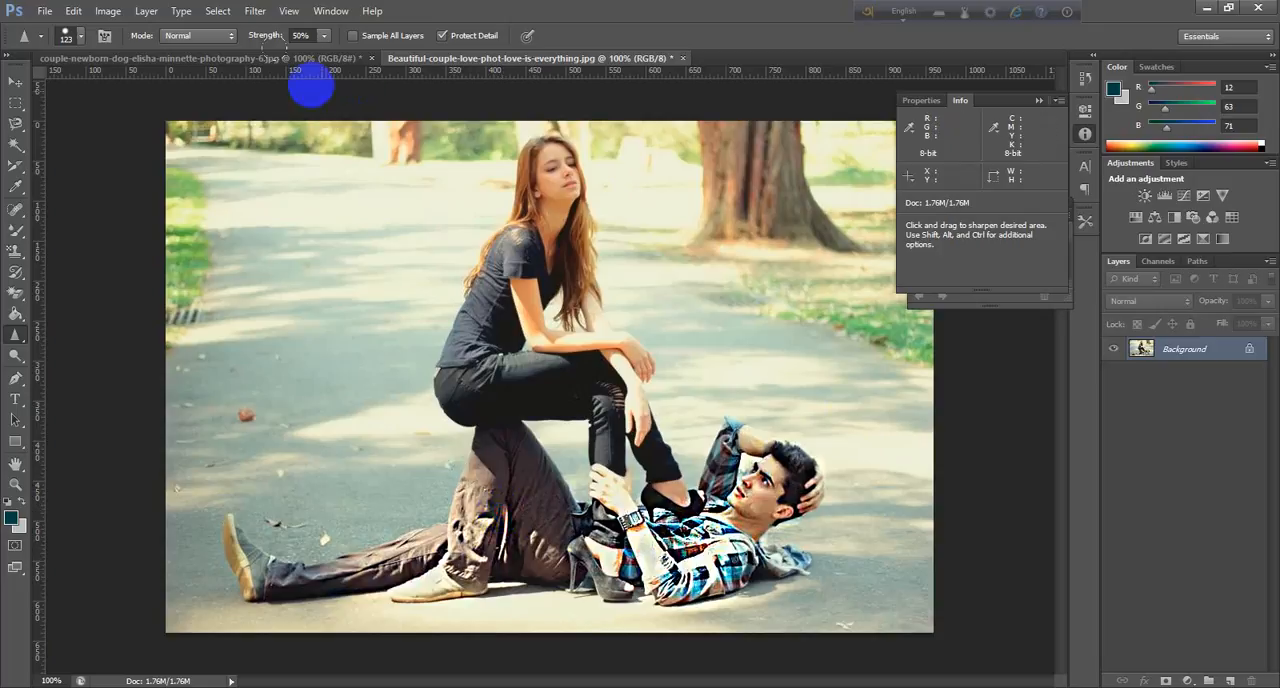
Switch to the couple-newborn-dog image and sharpen the embracing couple and the brown dog in their arms.
left_click(316, 60)
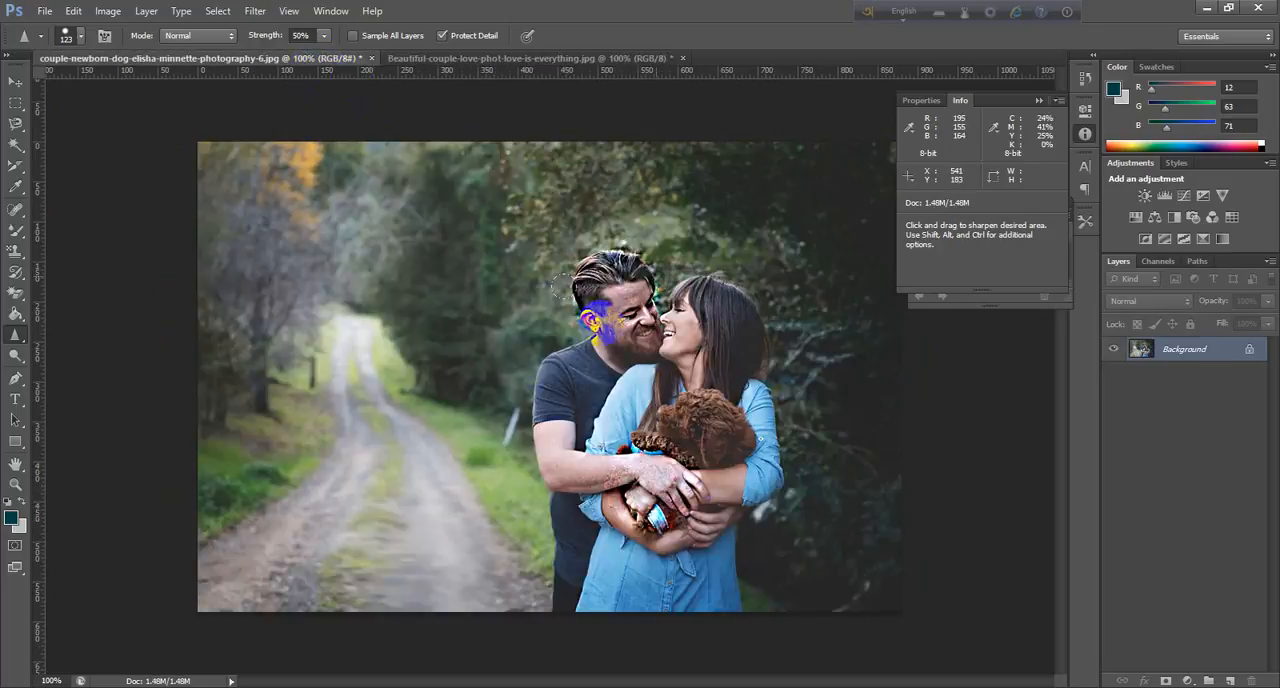
left_click_drag(714, 494, 763, 530)
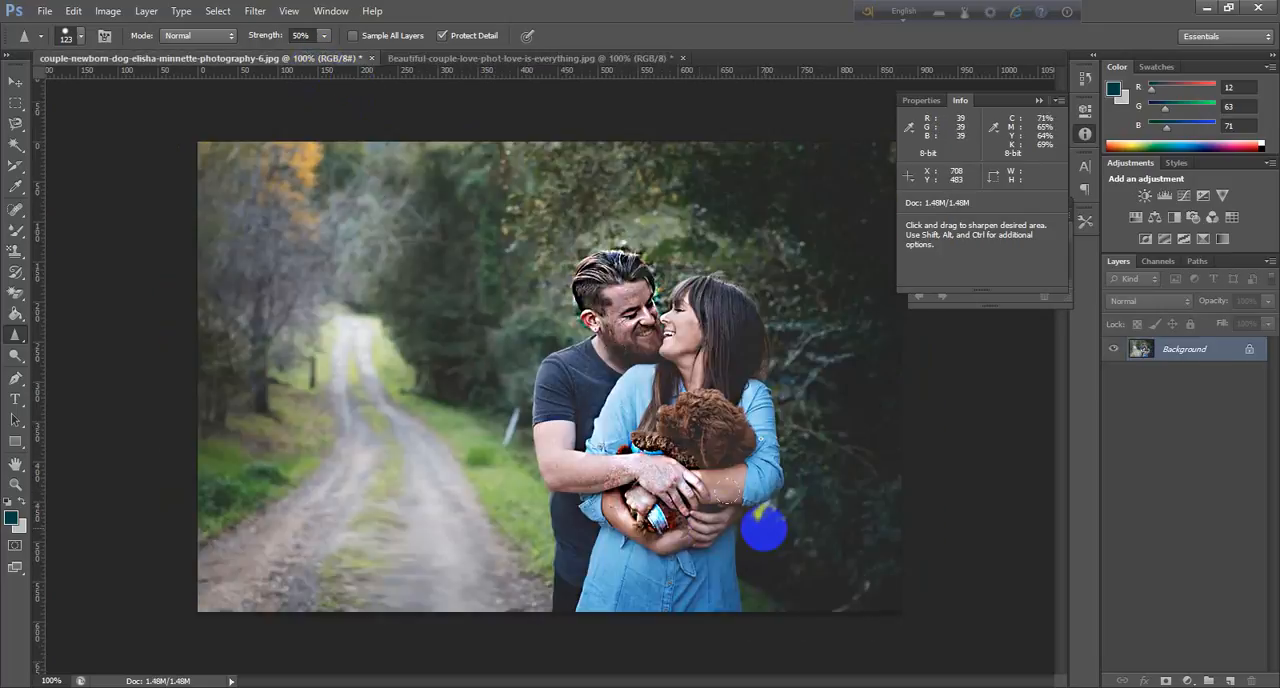
key("ctrl+z")
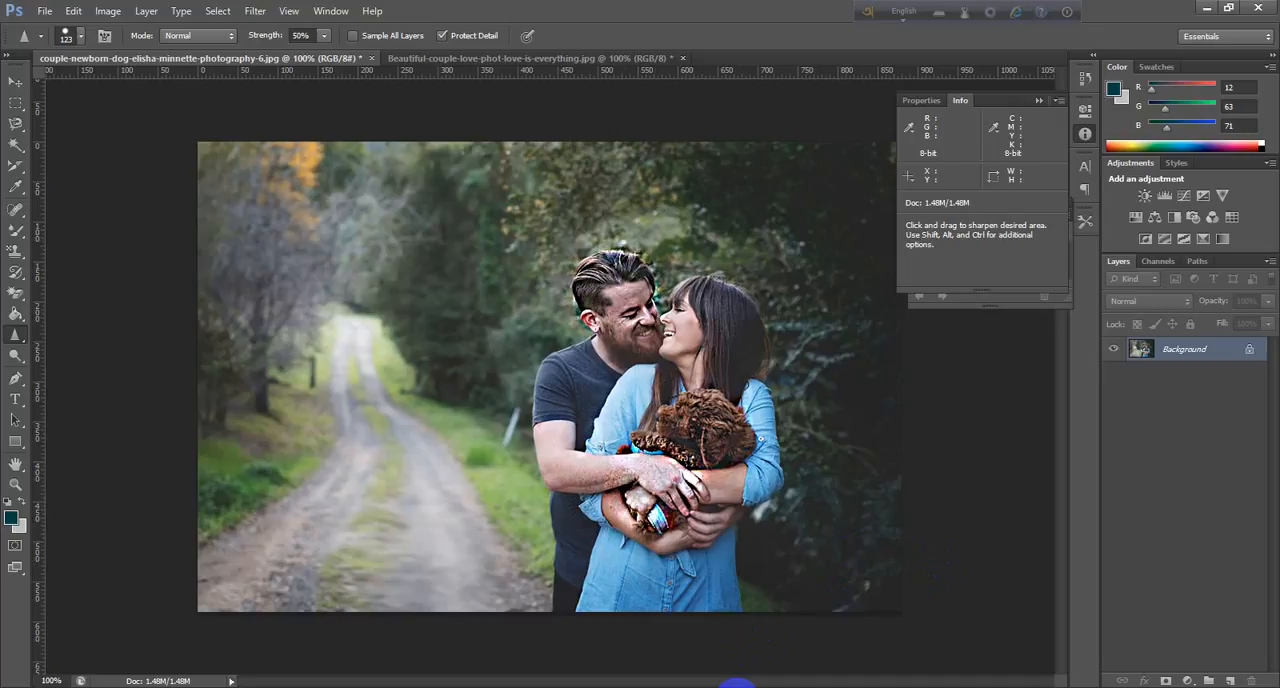
left_click(650, 377)
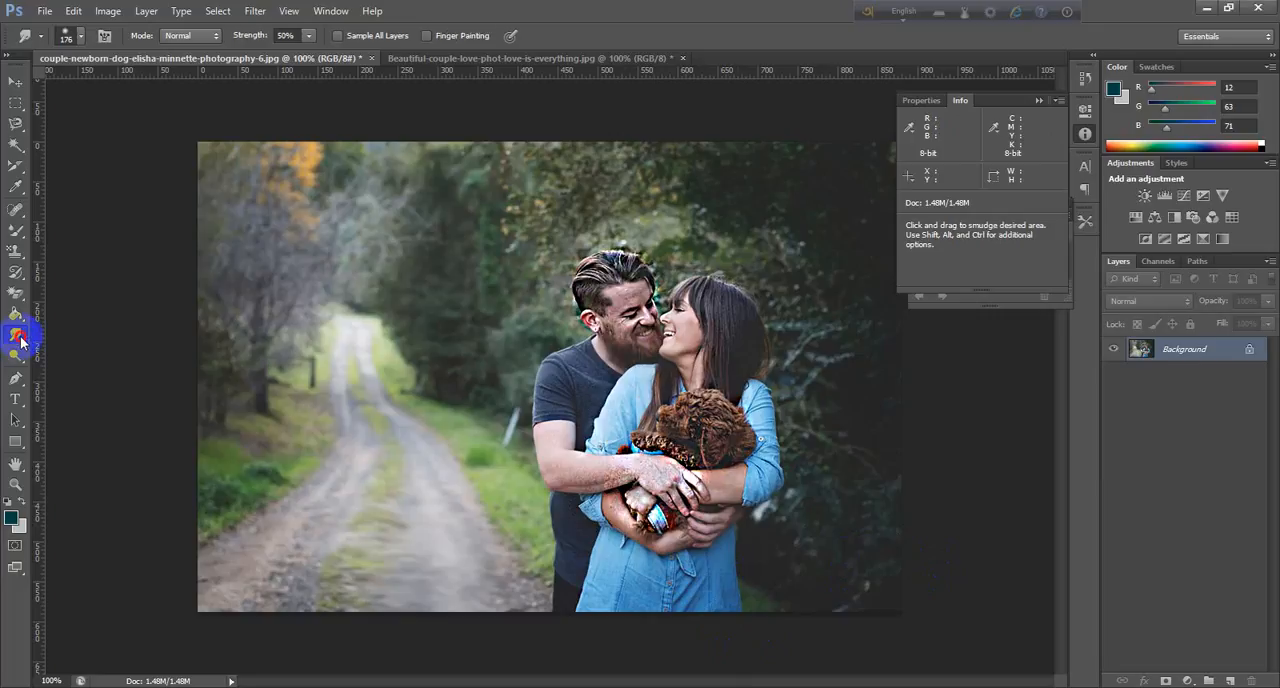
Smudge the autumn trees and dirt road beside the couple with the Smudge tool.
left_click(21, 341)
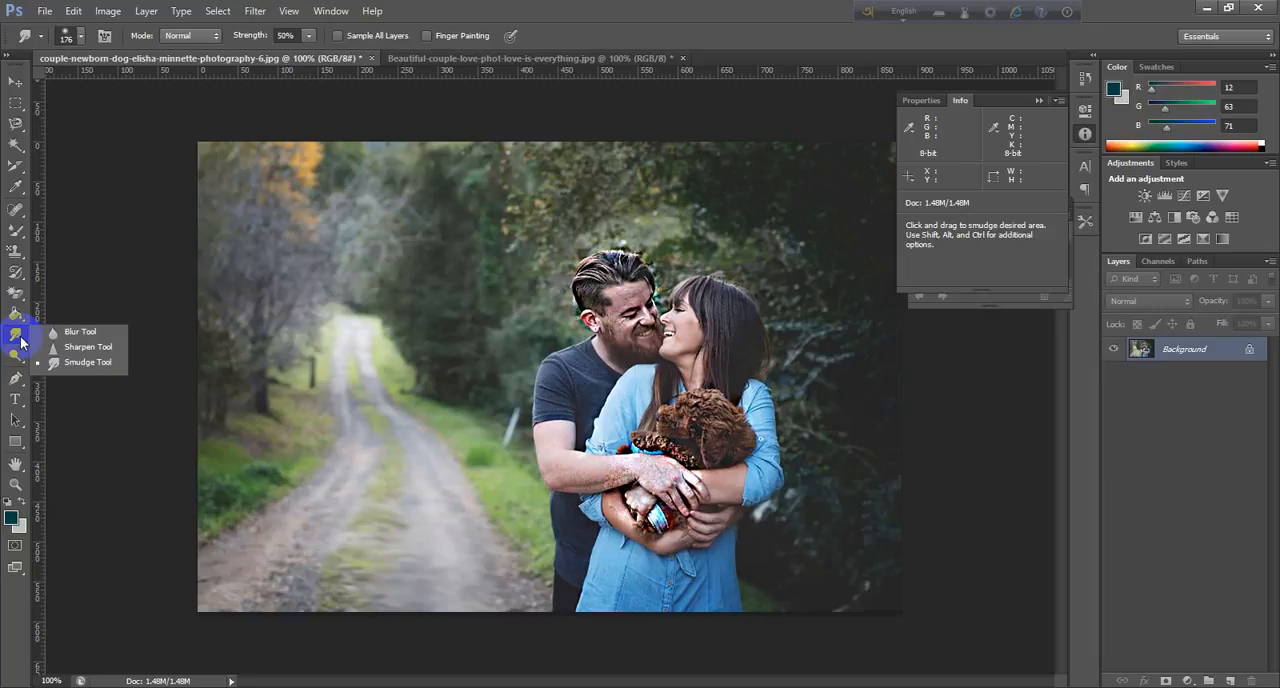
mouse_move(21, 341)
left_mouse_down()
mouse_move(40, 330)
mouse_move(100, 365)
left_mouse_up()
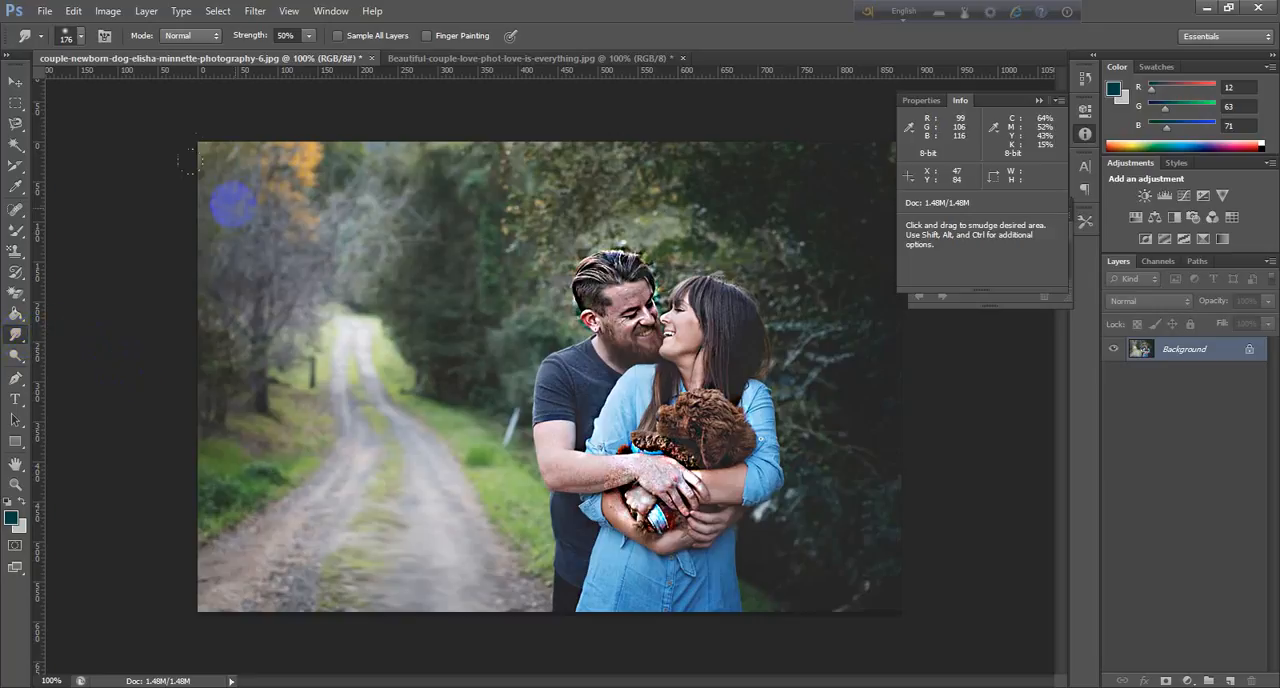
mouse_move(187, 147)
left_mouse_down()
mouse_move(191, 265)
mouse_move(223, 393)
mouse_move(178, 317)
mouse_move(188, 548)
left_mouse_up()
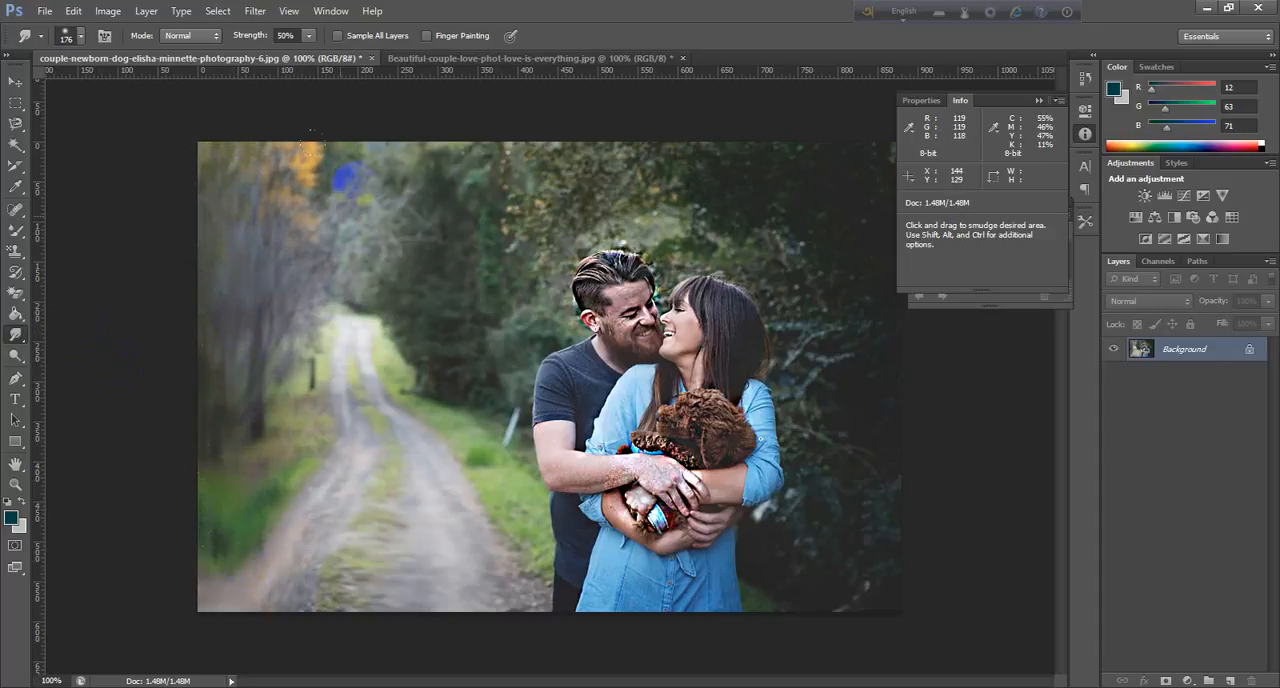
mouse_move(345, 165)
left_mouse_down()
mouse_move(349, 343)
mouse_move(297, 545)
mouse_move(440, 320)
left_mouse_up()
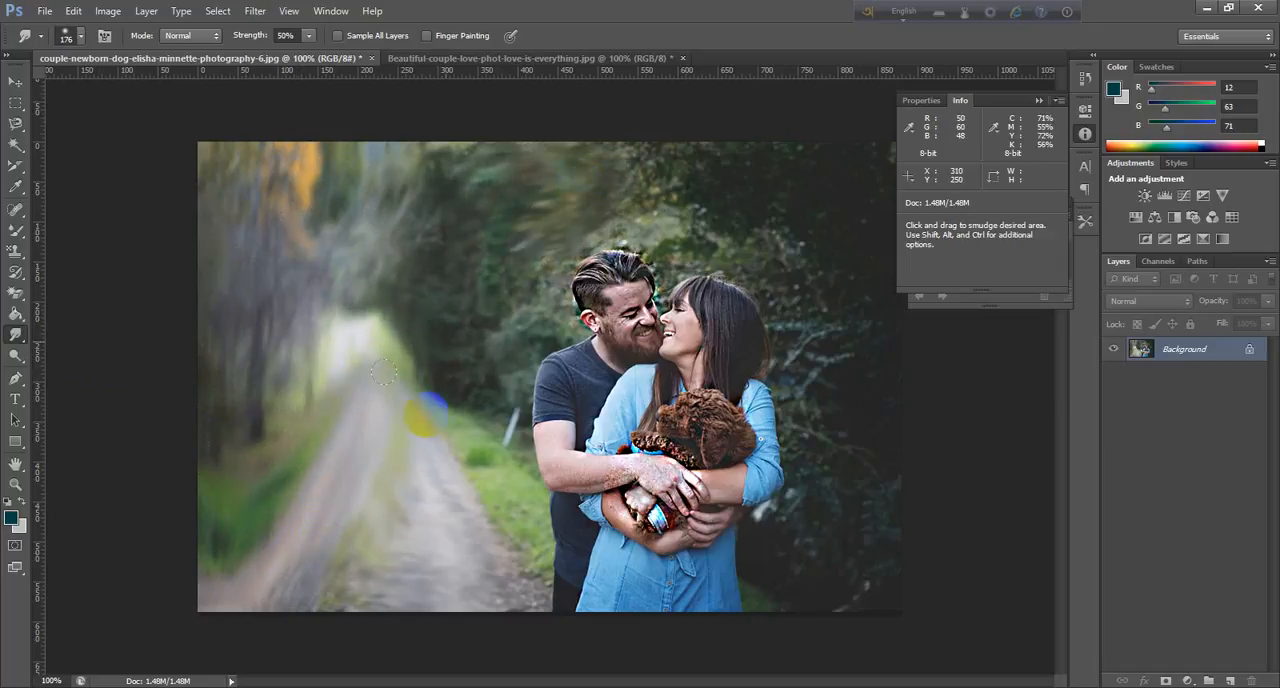
Smudge the dark foliage around the couple and the remaining road and grass areas.
mouse_move(857, 371)
left_mouse_down()
mouse_move(839, 215)
mouse_move(705, 185)
mouse_move(780, 189)
mouse_move(763, 219)
mouse_move(486, 237)
mouse_move(480, 410)
mouse_move(437, 571)
left_mouse_up()
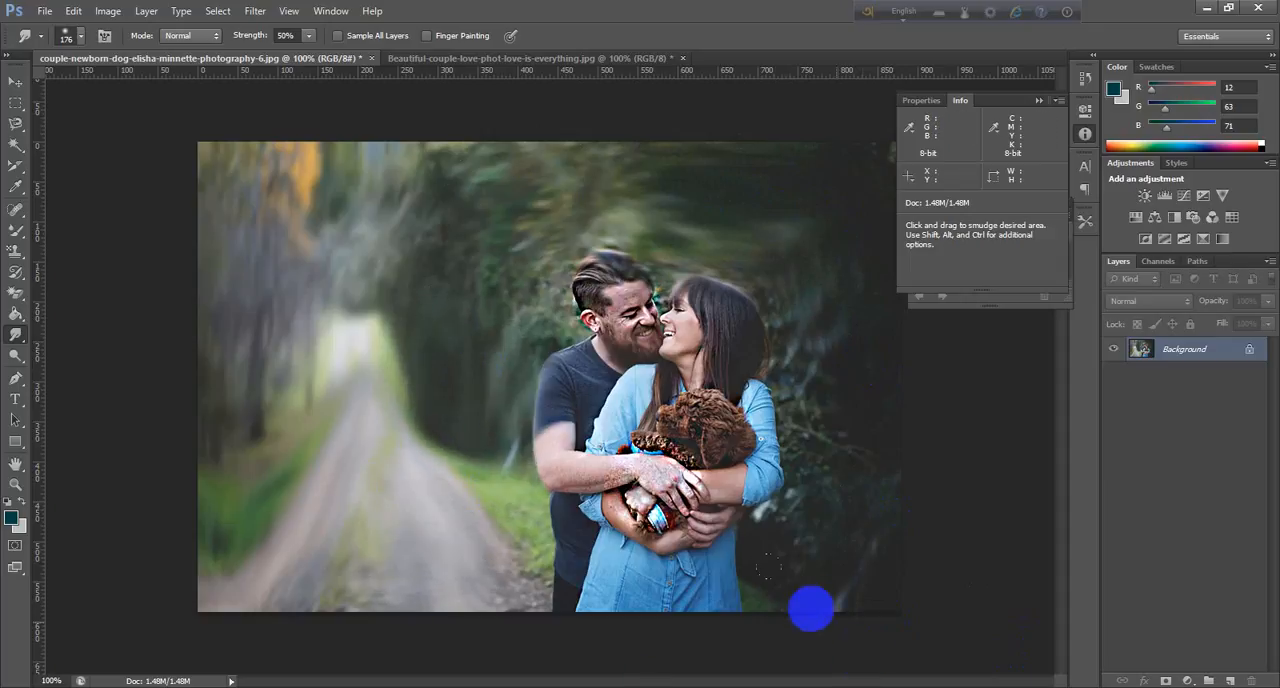
mouse_move(811, 606)
left_mouse_down()
mouse_move(843, 483)
mouse_move(837, 400)
mouse_move(820, 638)
left_mouse_up()
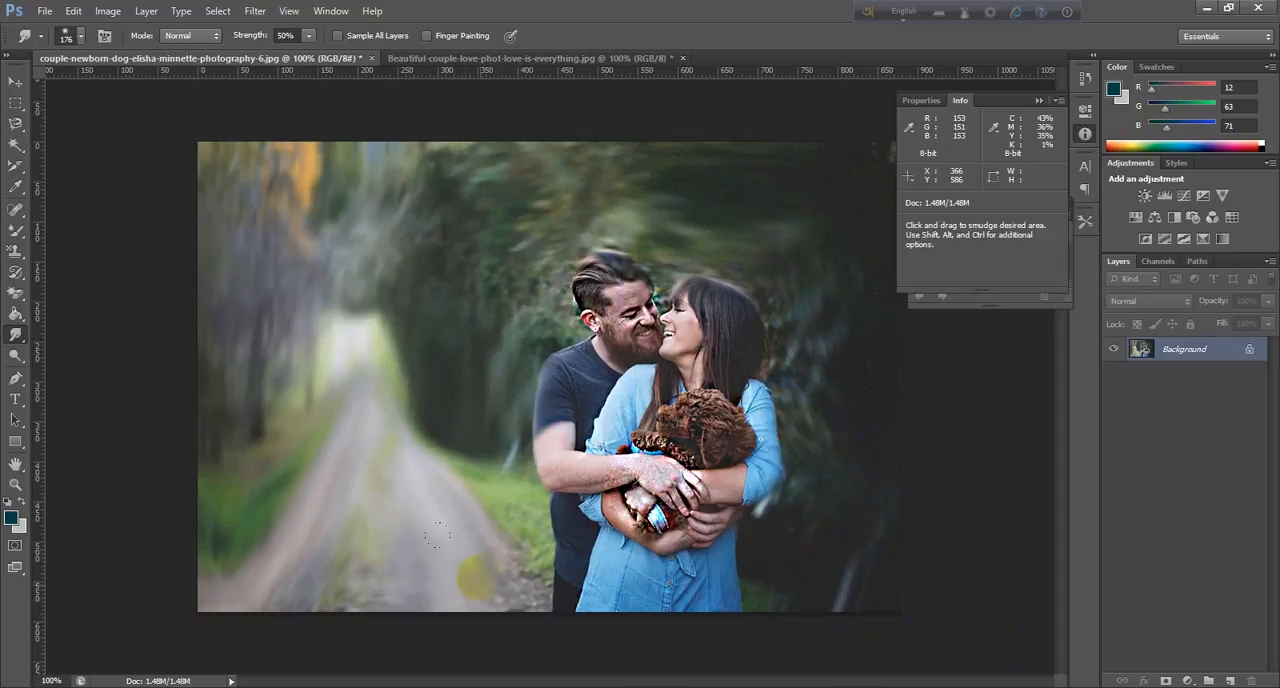
mouse_move(473, 574)
left_mouse_down()
mouse_move(431, 463)
mouse_move(464, 447)
left_mouse_up()
mouse_move(464, 227)
left_mouse_down()
mouse_move(394, 252)
mouse_move(376, 436)
left_mouse_up()
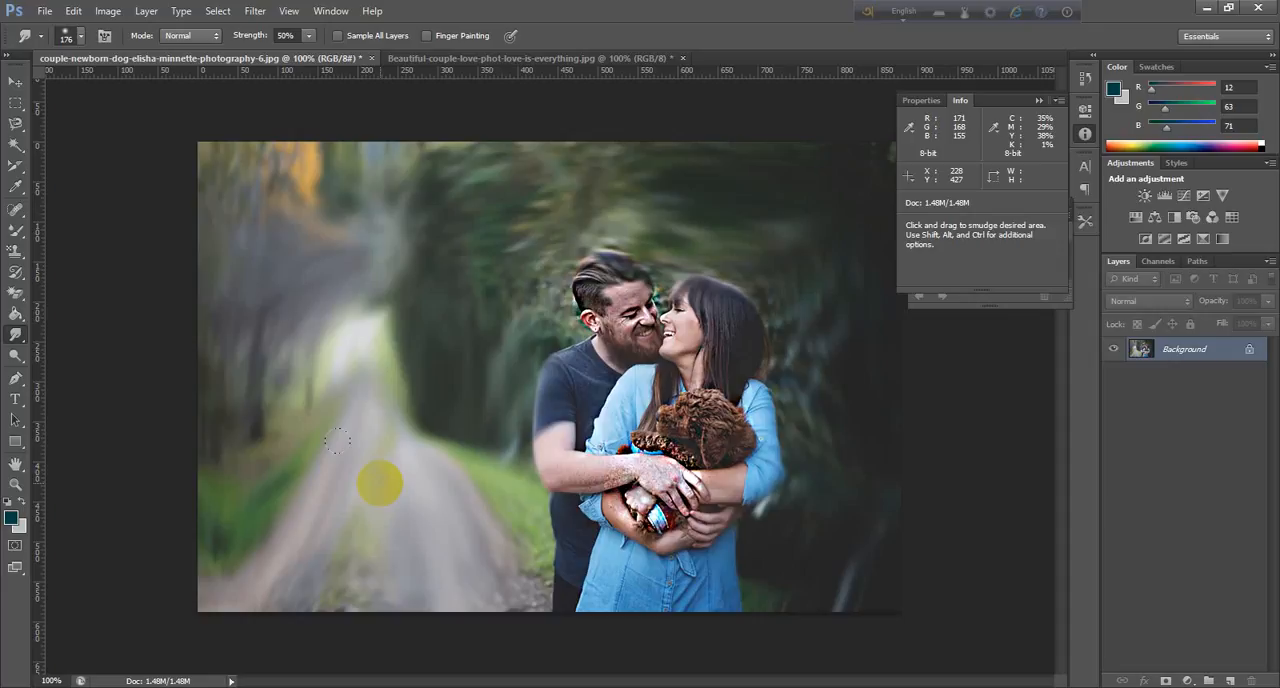
Switch to the Beautiful-couple image and smudge the lying man's face, shirt and legs.
left_click(594, 58)
mouse_move(760, 455)
left_mouse_down()
mouse_move(790, 472)
mouse_move(687, 578)
mouse_move(687, 562)
left_mouse_up()
left_click_drag(656, 550, 432, 527)
mouse_move(498, 467)
left_mouse_down()
mouse_move(386, 548)
mouse_move(258, 542)
mouse_move(346, 570)
mouse_move(517, 563)
mouse_move(706, 597)
left_mouse_up()
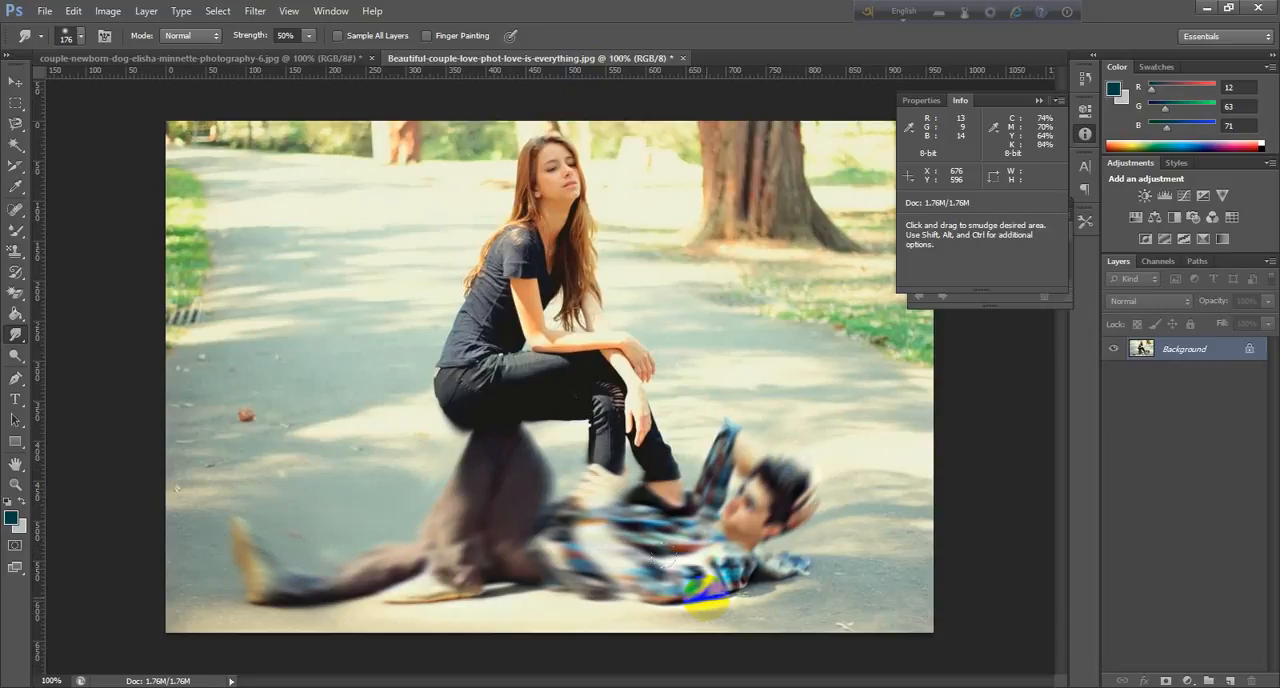
mouse_move(758, 457)
left_mouse_down()
mouse_move(818, 604)
mouse_move(988, 600)
left_mouse_up()
mouse_move(760, 600)
left_mouse_down()
mouse_move(251, 609)
mouse_move(232, 598)
left_mouse_up()
Smudge the road, grass and tree background around the seated woman and the lying man.
mouse_move(206, 509)
left_mouse_down()
mouse_move(229, 334)
mouse_move(226, 376)
mouse_move(210, 190)
mouse_move(214, 234)
mouse_move(386, 183)
mouse_move(341, 254)
left_mouse_up()
mouse_move(783, 294)
left_mouse_down()
mouse_move(806, 180)
mouse_move(881, 545)
mouse_move(848, 570)
left_mouse_up()
mouse_move(340, 360)
left_mouse_down()
mouse_move(357, 354)
mouse_move(347, 387)
left_mouse_up()
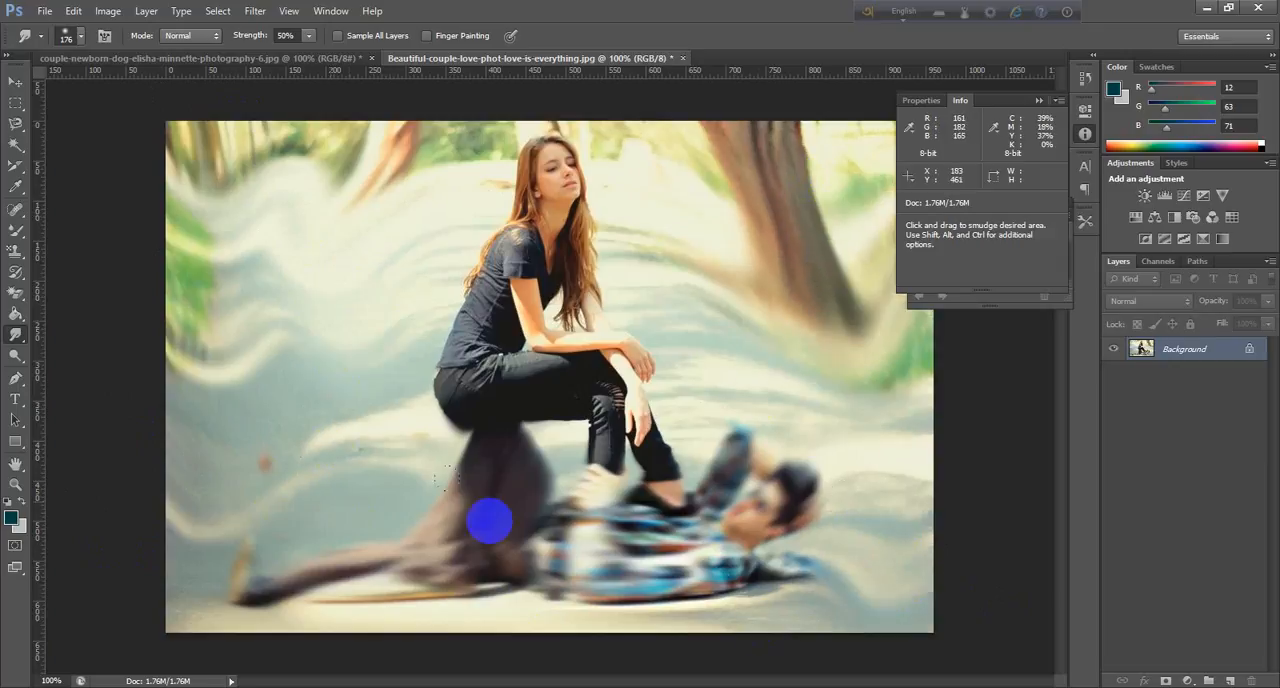
left_click_drag(790, 364, 883, 555)
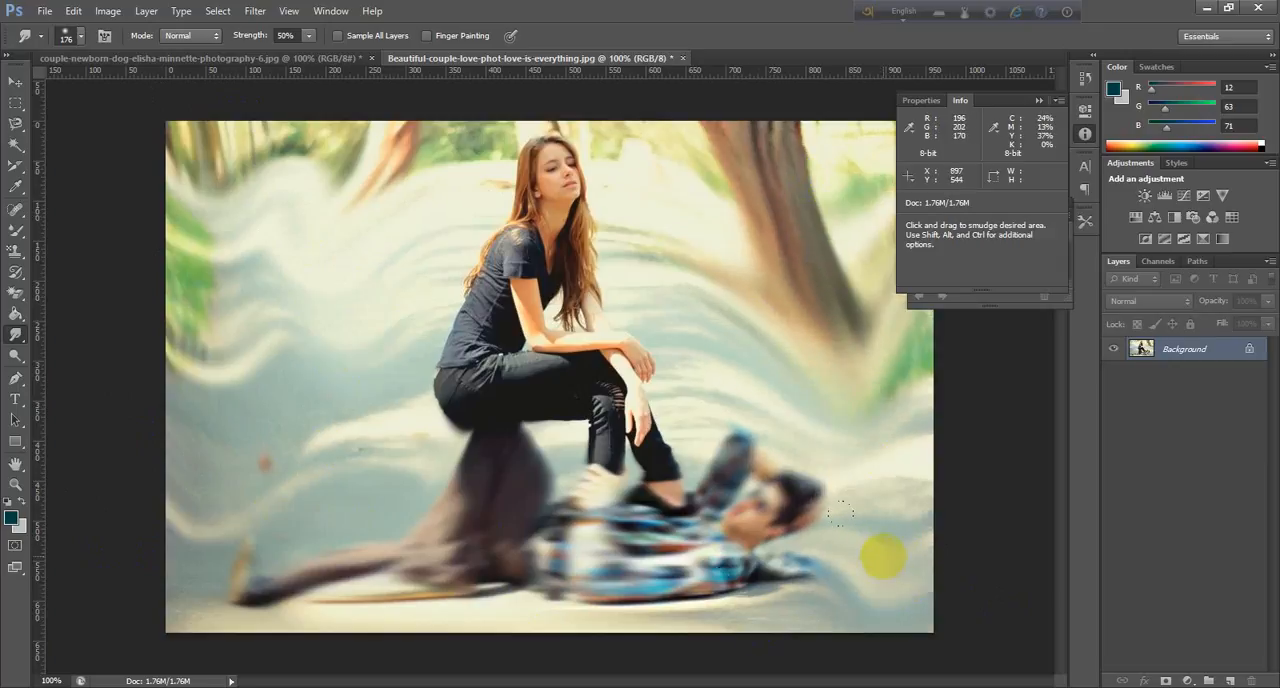